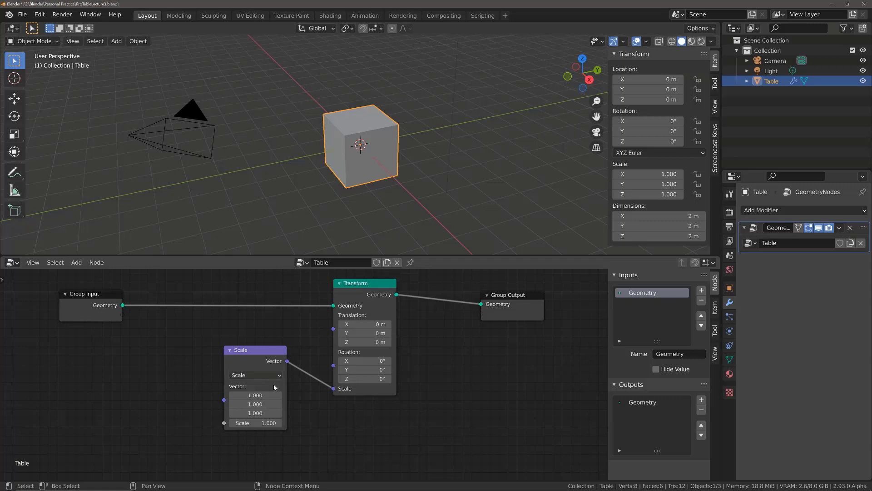
Set the Scale node's Vector Z to 0.1, flattening the Table into a 0.2 m slab.
{"action": "left_click", "coordinate": [257, 413]}
{"action": "type", "text": "1.0"}
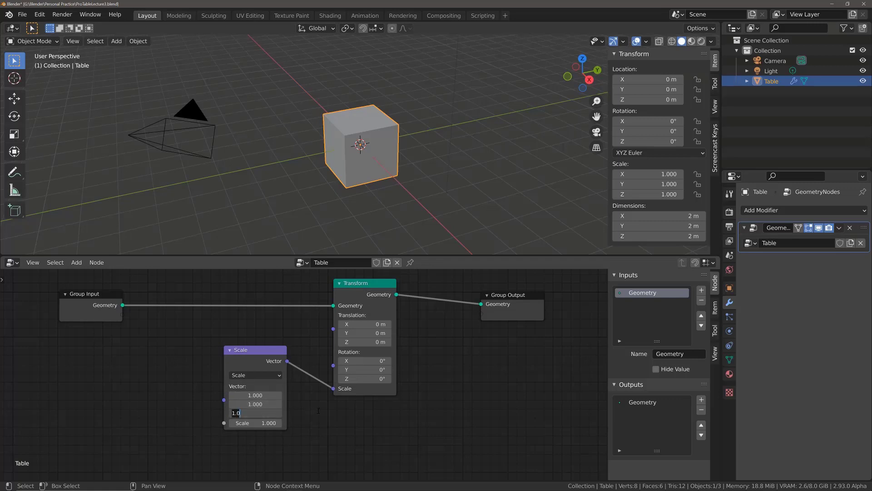
{"action": "key", "text": "BackSpace"}
{"action": "key", "text": "BackSpace"}
{"action": "key", "text": "BackSpace"}
{"action": "type", "text": ".1"}
{"action": "key", "text": "Return"}
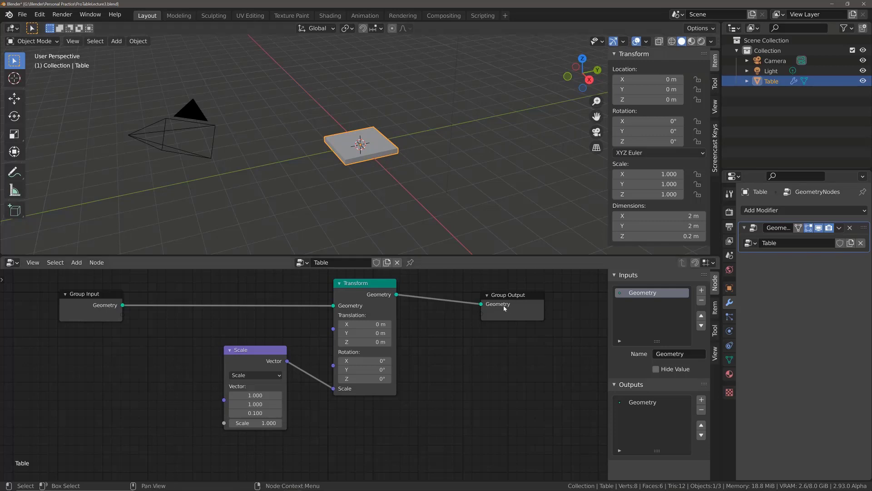
Move the Group Output node further right in the node tree.
{"action": "left_click_drag", "start_coordinate": [506, 307], "coordinate": [599, 312]}
{"action": "scroll", "coordinate": [484, 361], "scroll_direction": "down", "scroll_amount": 3}
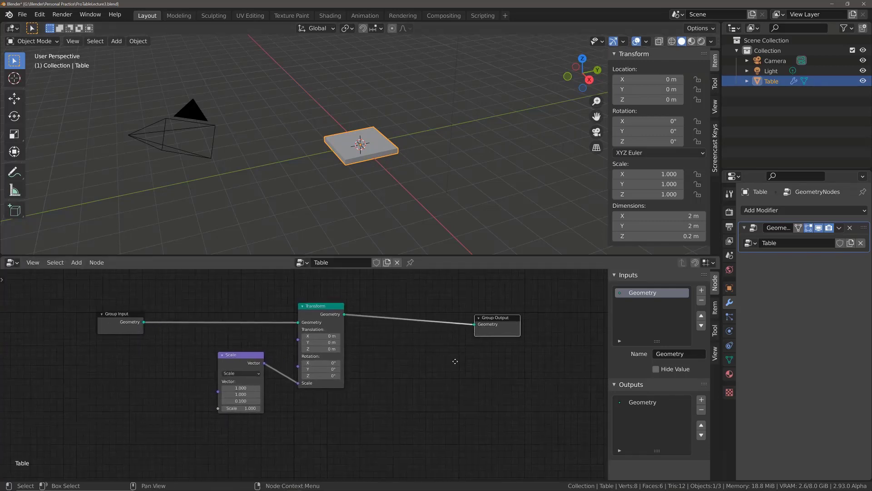
{"action": "left_click_drag", "start_coordinate": [500, 323], "coordinate": [550, 325]}
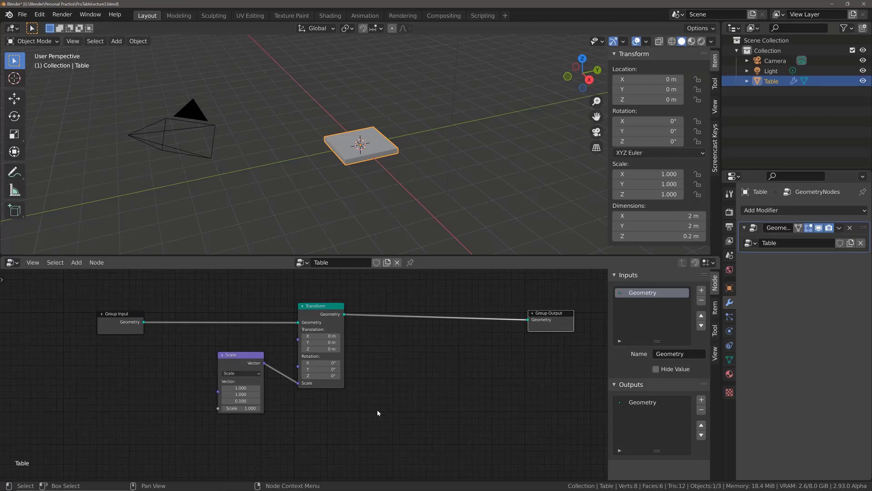
Add a second Transform node below the first one.
{"action": "key", "text": "shift+a"}
{"action": "left_click", "coordinate": [398, 346]}
{"action": "type", "text": "tra"}
{"action": "left_click", "coordinate": [438, 366]}
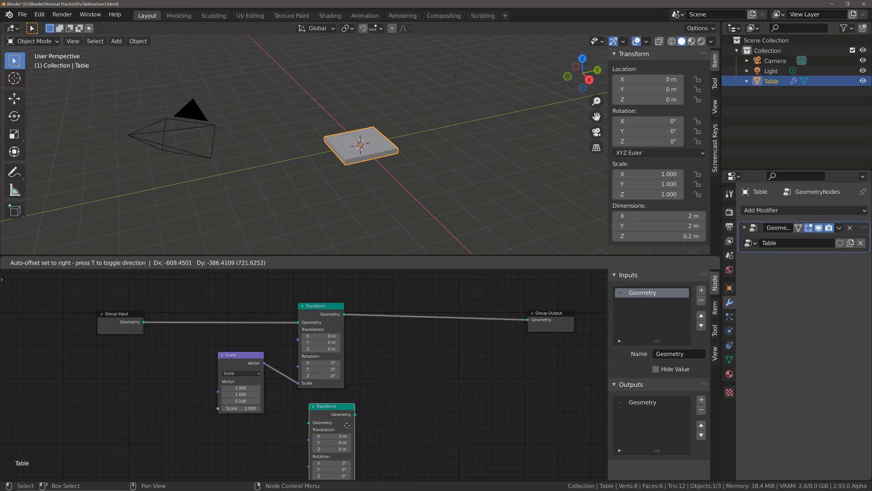
{"action": "left_click", "coordinate": [334, 441]}
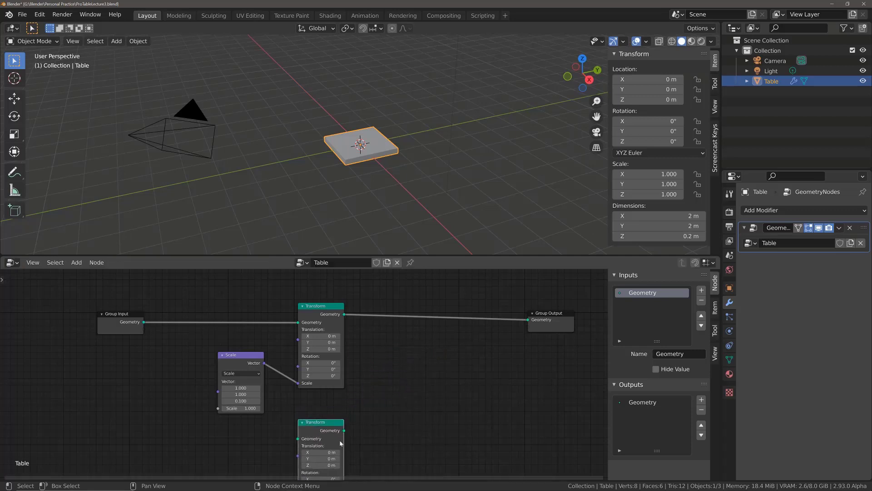
Insert a Join Geometry node before Group Output and connect the lower Transform into it.
{"action": "key", "text": "shift+a"}
{"action": "left_click", "coordinate": [433, 366]}
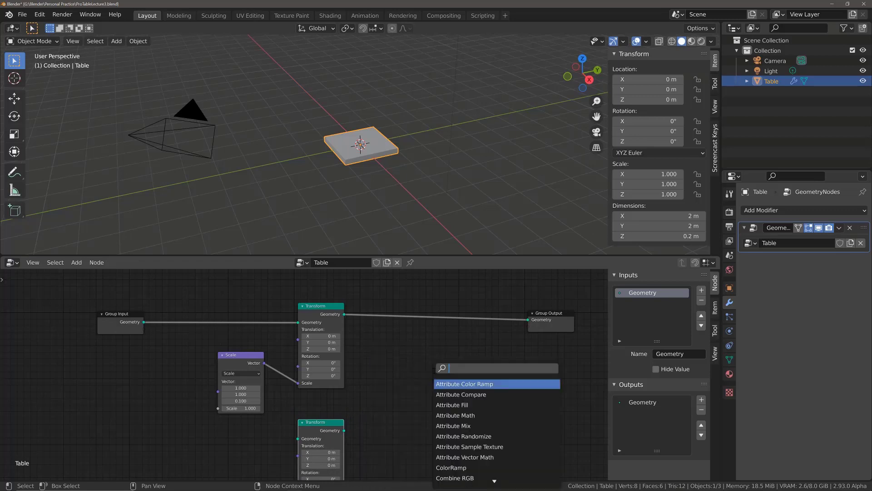
{"action": "type", "text": "join"}
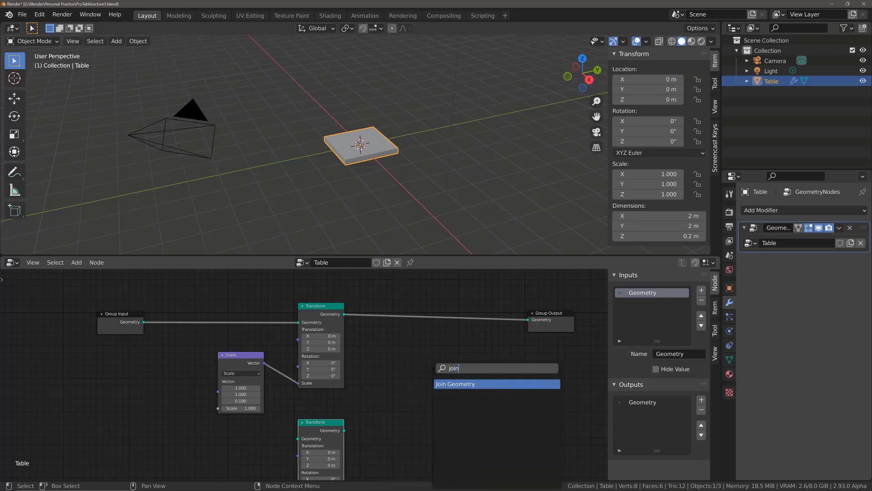
{"action": "left_click", "coordinate": [461, 384]}
{"action": "left_click", "coordinate": [473, 326]}
{"action": "left_click_drag", "start_coordinate": [344, 430], "coordinate": [449, 342]}
{"action": "middle_click_drag", "start_coordinate": [281, 428], "coordinate": [312, 359]}
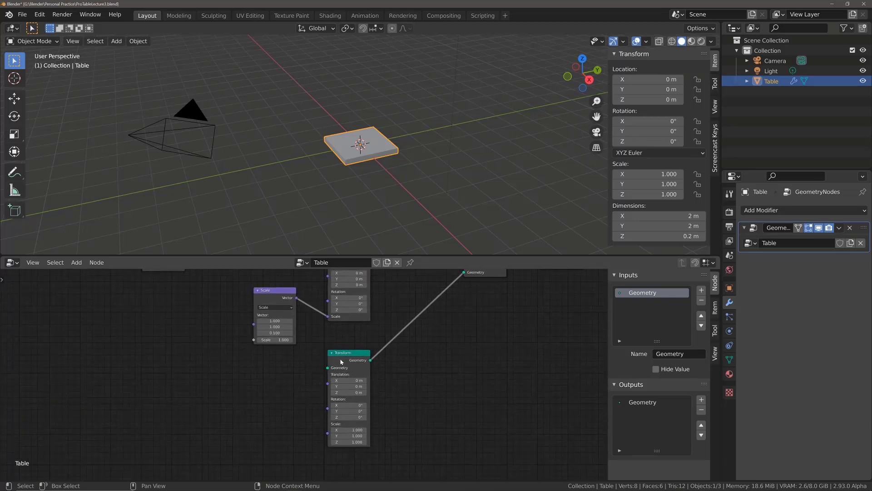
Connect Group Input's Geometry to the lower Transform node.
{"action": "middle_click_drag", "start_coordinate": [190, 289], "coordinate": [250, 354]}
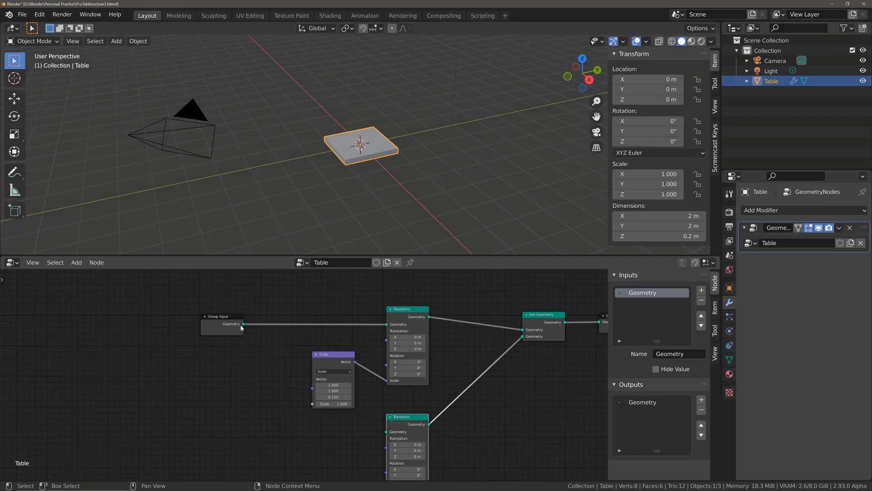
{"action": "left_click_drag", "start_coordinate": [244, 324], "coordinate": [386, 432]}
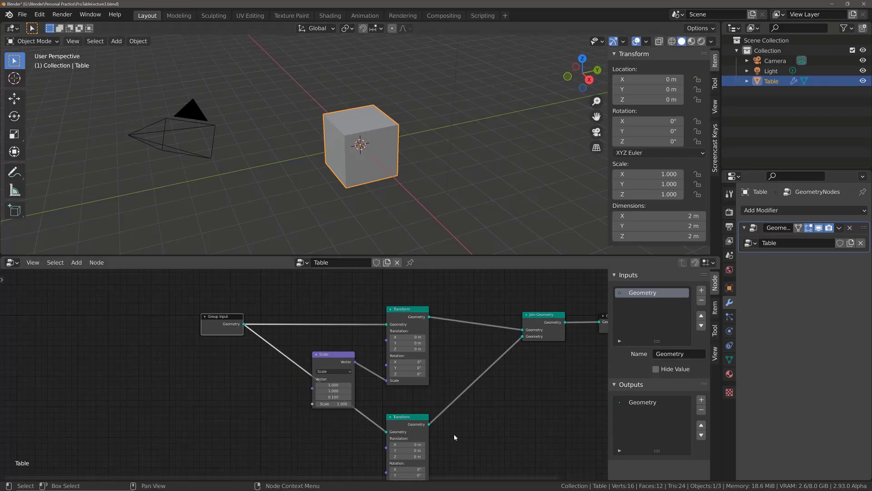
{"action": "middle_click_drag", "start_coordinate": [431, 435], "coordinate": [414, 380]}
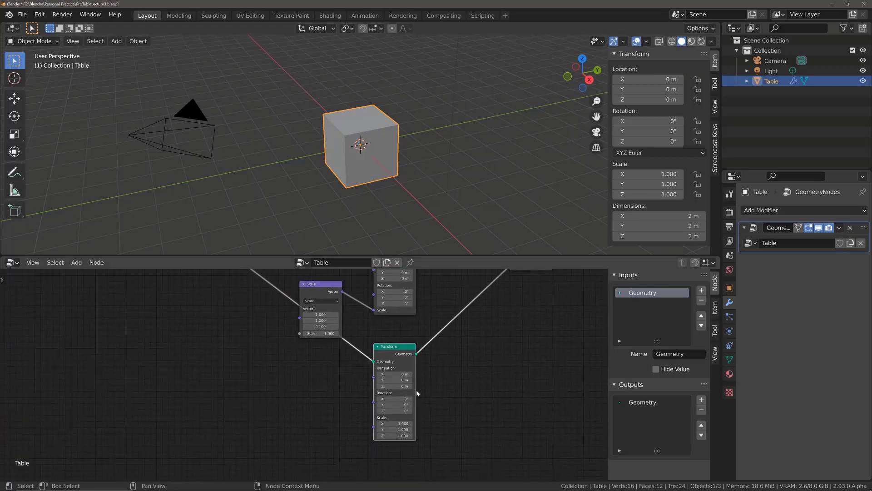
{"action": "scroll", "coordinate": [418, 397], "scroll_direction": "up", "scroll_amount": 3}
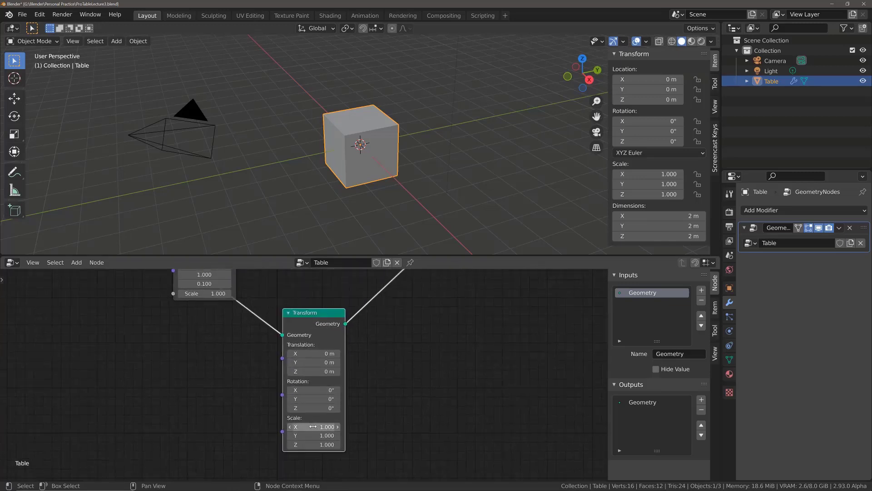
Set the lower Transform's Scale X and Y to 0.1, forming a thin leg.
{"action": "left_click", "coordinate": [313, 427]}
{"action": "type", "text": "0.1"}
{"action": "key", "text": "Return"}
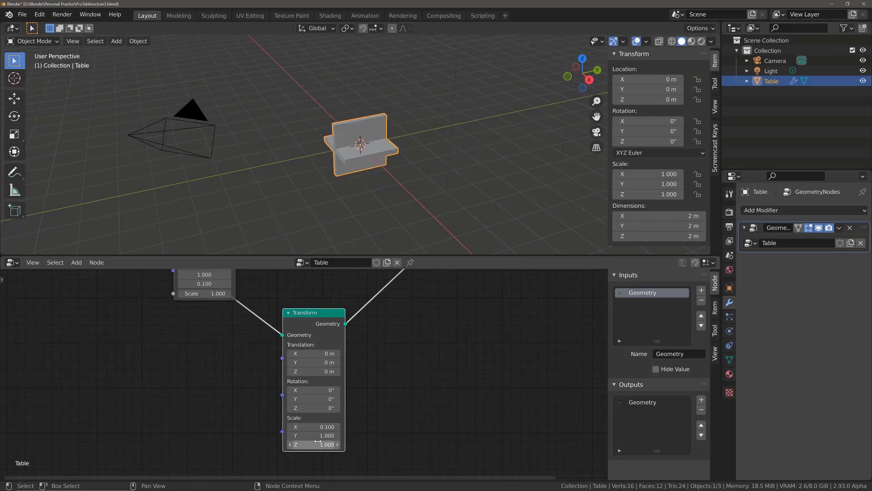
{"action": "left_click", "coordinate": [323, 437]}
{"action": "type", "text": "0.1"}
{"action": "key", "text": "Return"}
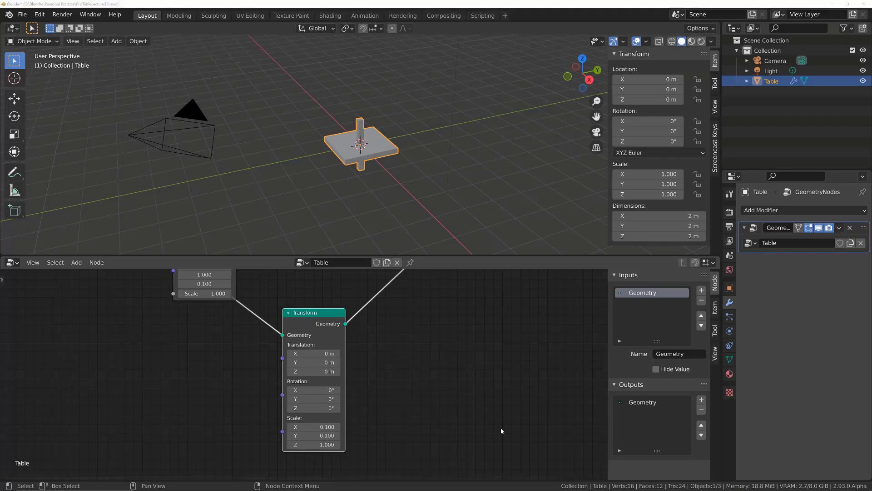
Set the leg Transform's Translation X to 6.1 m.
{"action": "left_click", "coordinate": [313, 354]}
{"action": "type", "text": "6.1"}
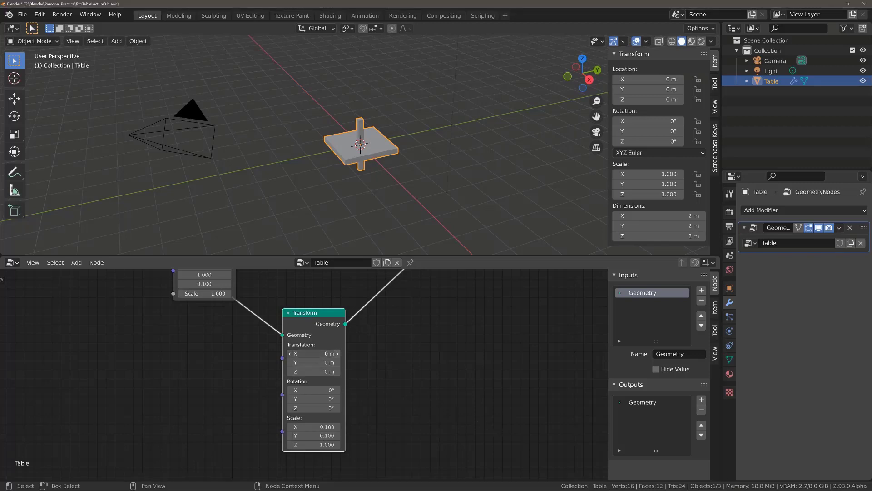
{"action": "key", "text": "Return"}
Drag the leg's Translation X back to 0, recentring it under the table.
{"action": "left_click_drag", "start_coordinate": [318, 353], "coordinate": [312, 337]}
{"action": "scroll", "coordinate": [228, 383], "scroll_direction": "down", "scroll_amount": 4}
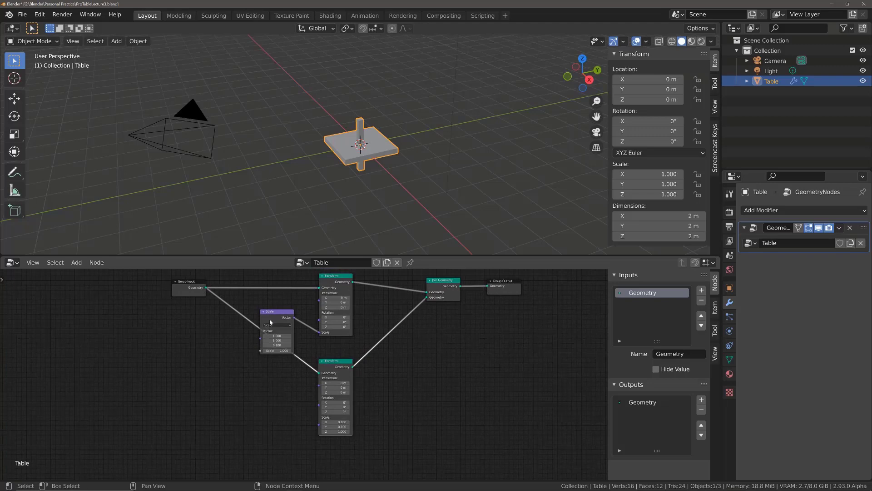
{"action": "scroll", "coordinate": [264, 355], "scroll_direction": "up", "scroll_amount": 2}
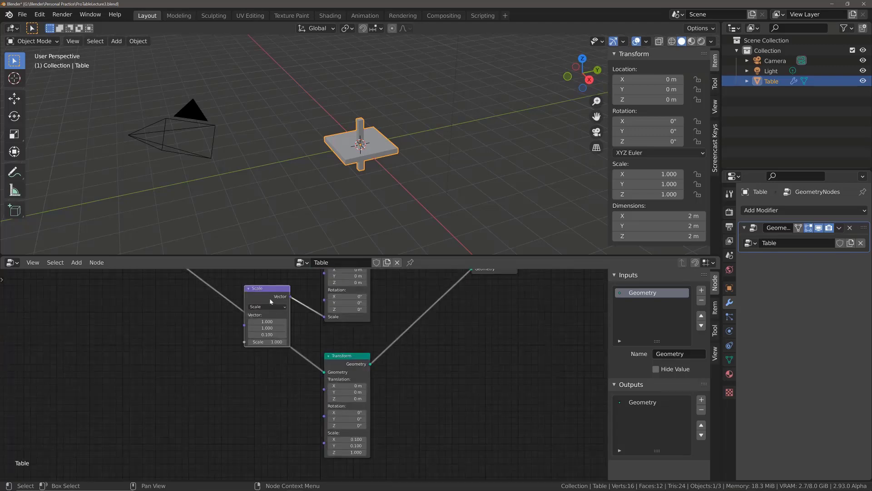
Duplicate the Scale node as a Subtract vector node driving the leg's Translation.
{"action": "key", "text": "shift+d"}
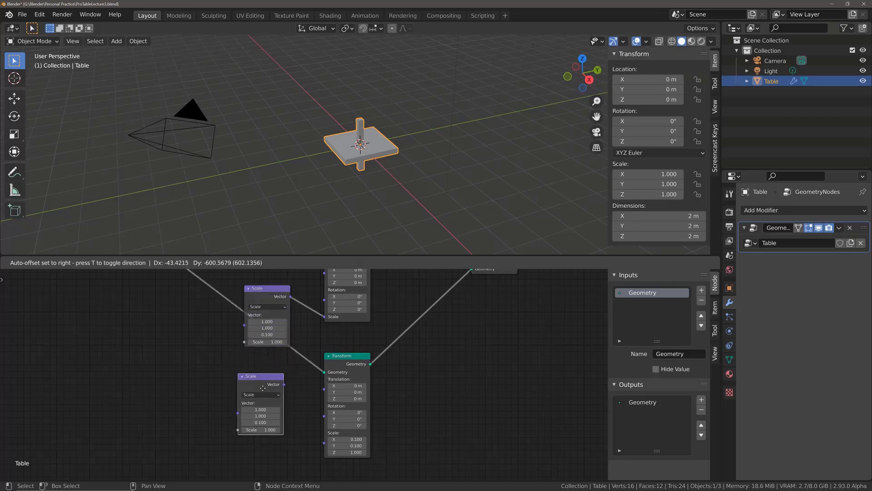
{"action": "left_click", "coordinate": [262, 389]}
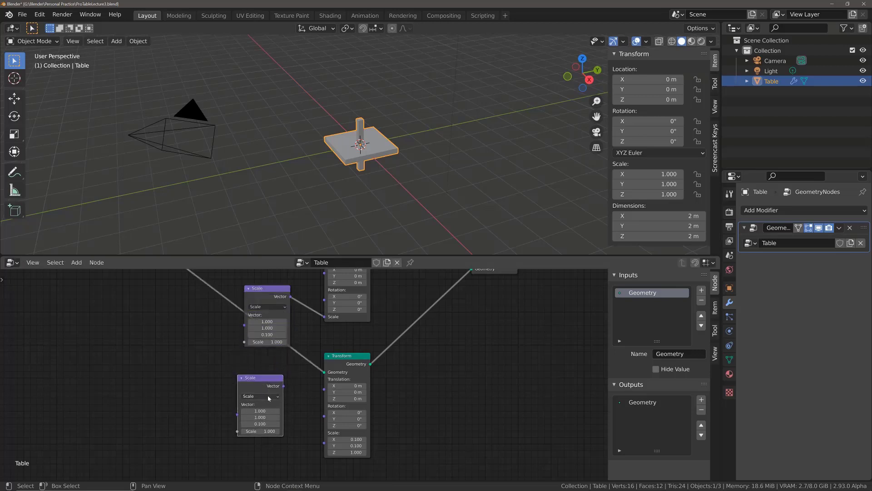
{"action": "left_click", "coordinate": [268, 396]}
{"action": "left_click", "coordinate": [271, 384]}
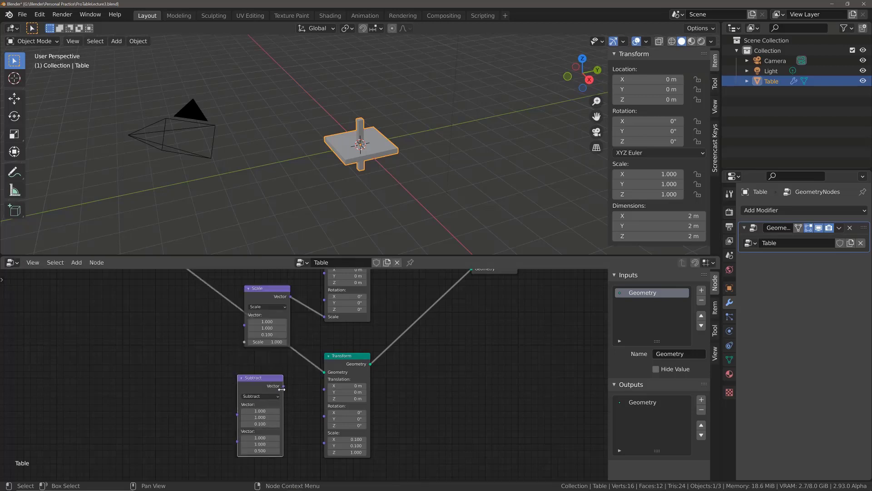
{"action": "left_click_drag", "start_coordinate": [283, 386], "coordinate": [321, 391]}
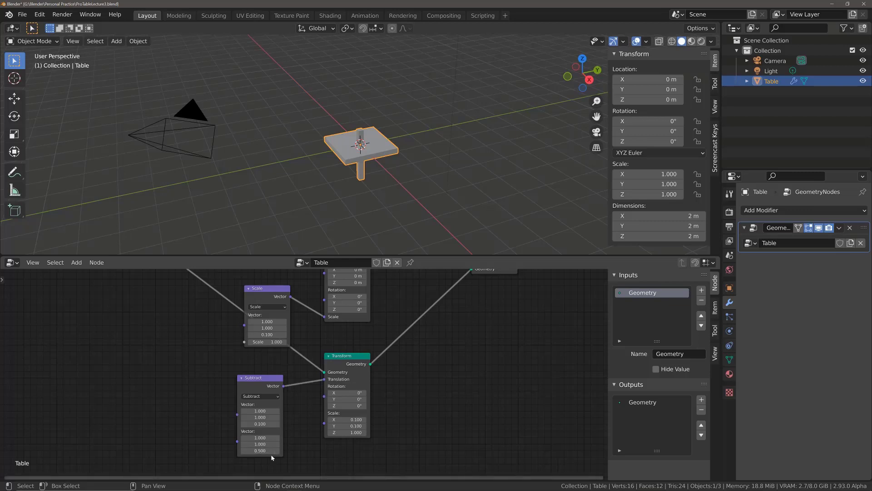
{"action": "scroll", "coordinate": [268, 432], "scroll_direction": "up", "scroll_amount": 1}
Test moving the leg by dragging the Subtract node's second-vector X value.
{"action": "left_click_drag", "start_coordinate": [255, 444], "coordinate": [253, 460]}
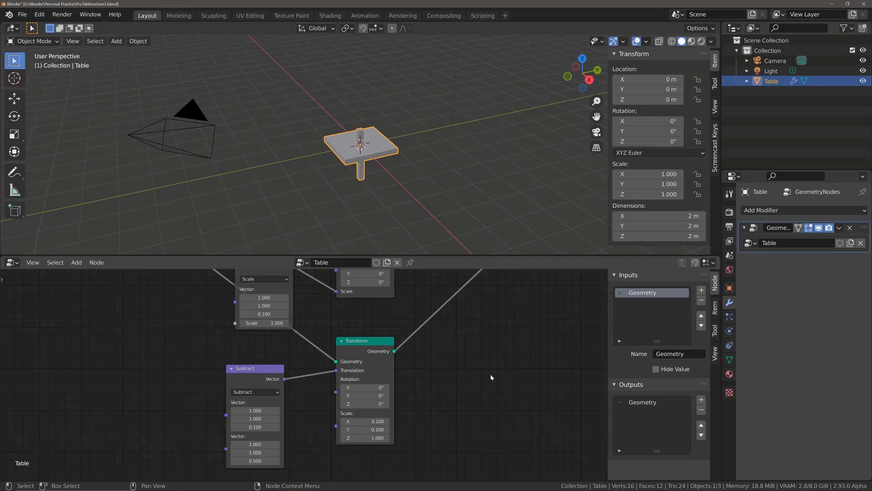
{"action": "key", "text": "Home"}
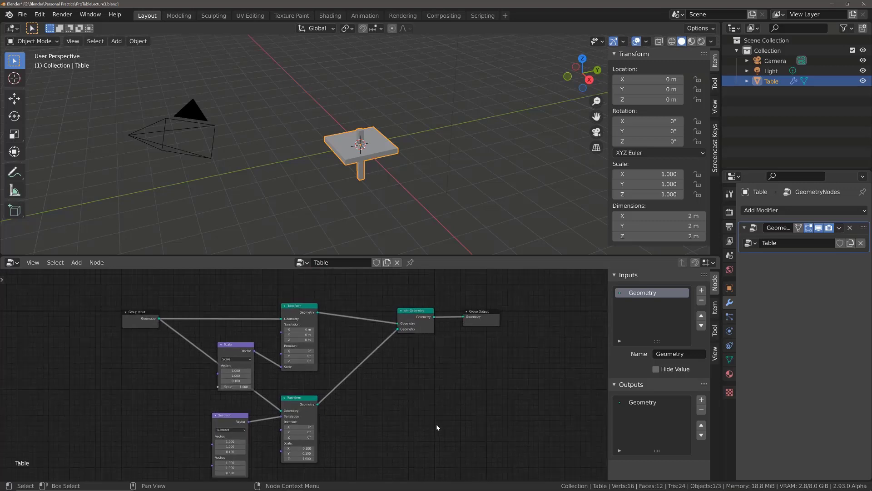
{"action": "scroll", "coordinate": [436, 423], "scroll_direction": "up", "scroll_amount": 1}
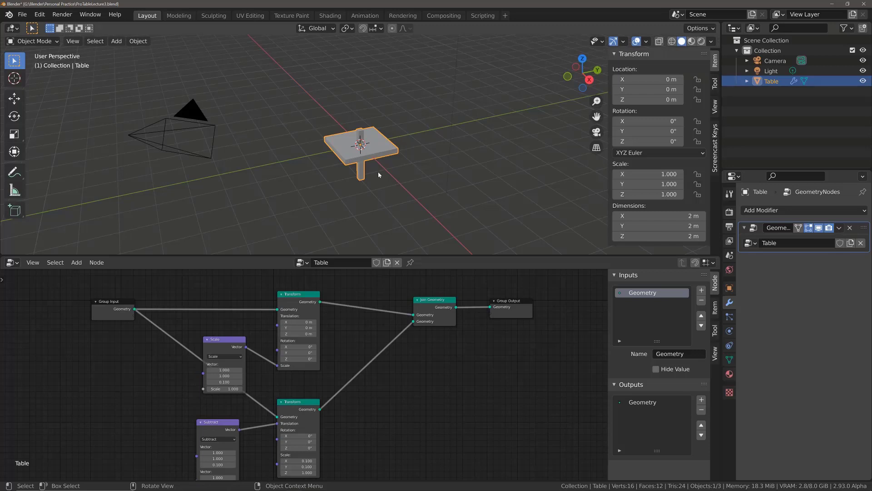
{"action": "scroll", "coordinate": [249, 276], "scroll_direction": "up", "scroll_amount": 3}
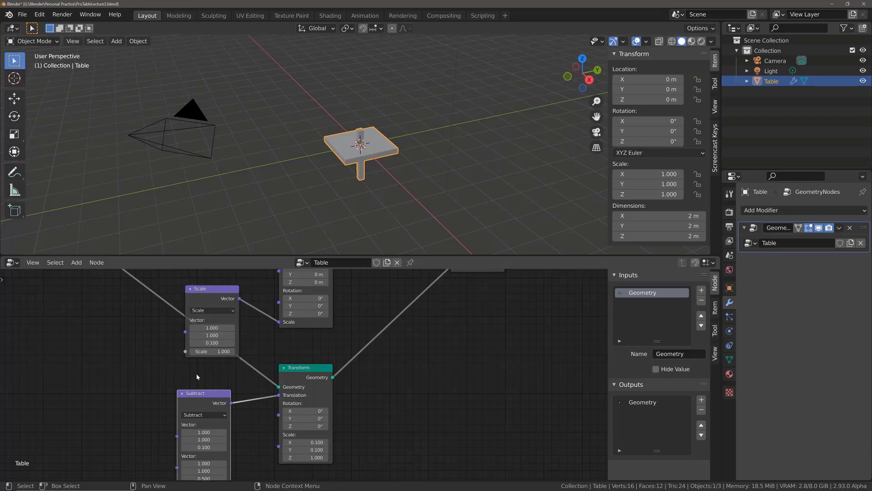
{"action": "scroll", "coordinate": [184, 376], "scroll_direction": "down", "scroll_amount": 3}
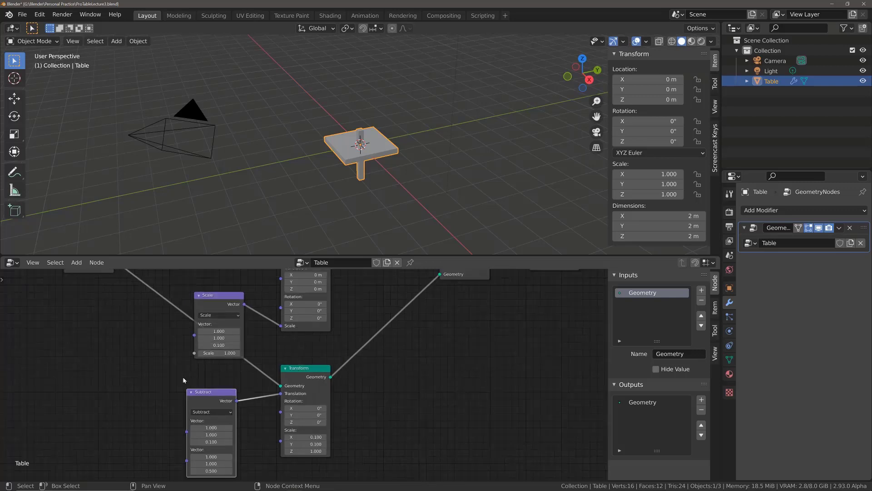
Move the Group Input node down and left, tidying the node layout.
{"action": "middle_click_drag", "start_coordinate": [176, 374], "coordinate": [223, 392]}
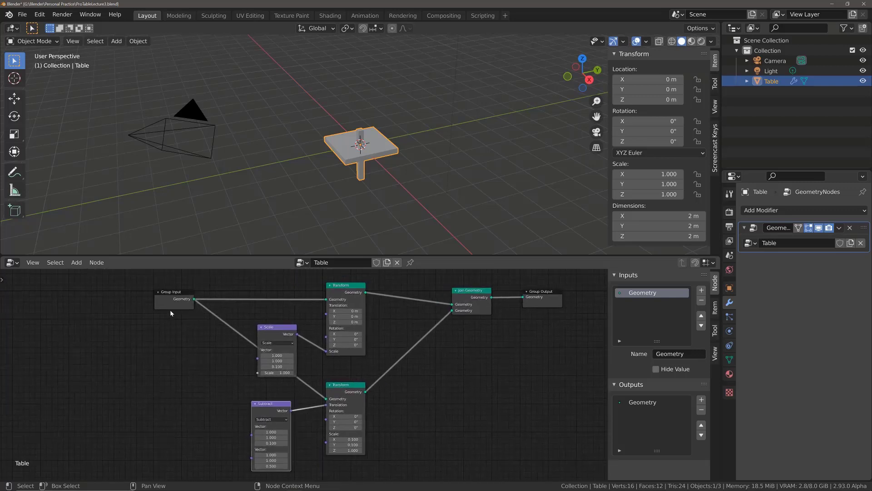
{"action": "left_click_drag", "start_coordinate": [164, 307], "coordinate": [79, 334]}
{"action": "scroll", "coordinate": [214, 395], "scroll_direction": "up", "scroll_amount": 2}
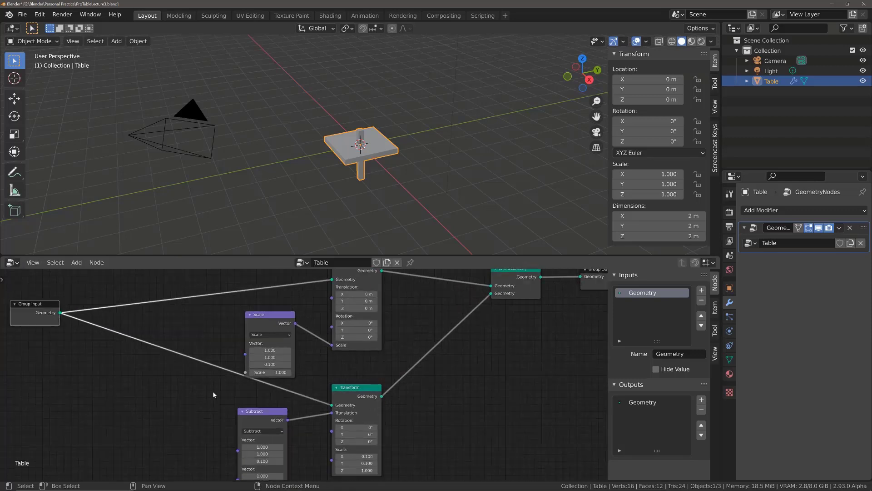
{"action": "middle_click_drag", "start_coordinate": [214, 394], "coordinate": [246, 369]}
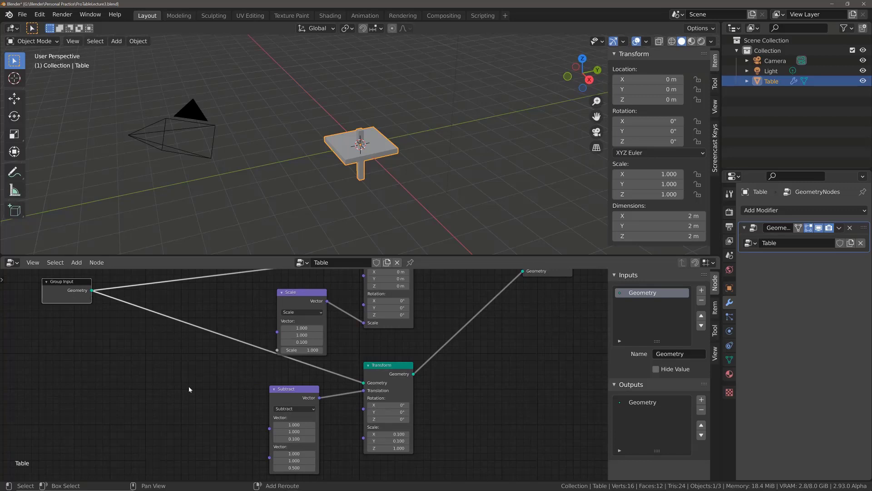
Search 'combine' and place a Combine XYZ node left of the Subtract node.
{"action": "key", "text": "shift+a"}
{"action": "left_click", "coordinate": [132, 364]}
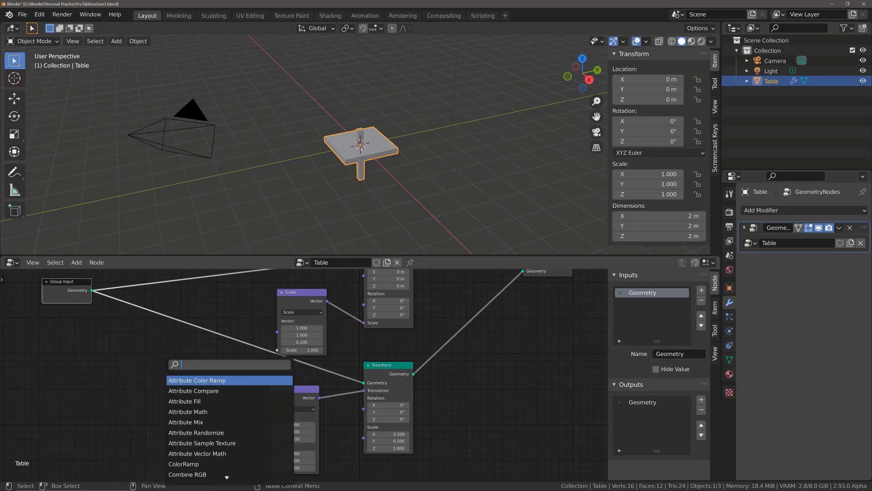
{"action": "type", "text": "combine"}
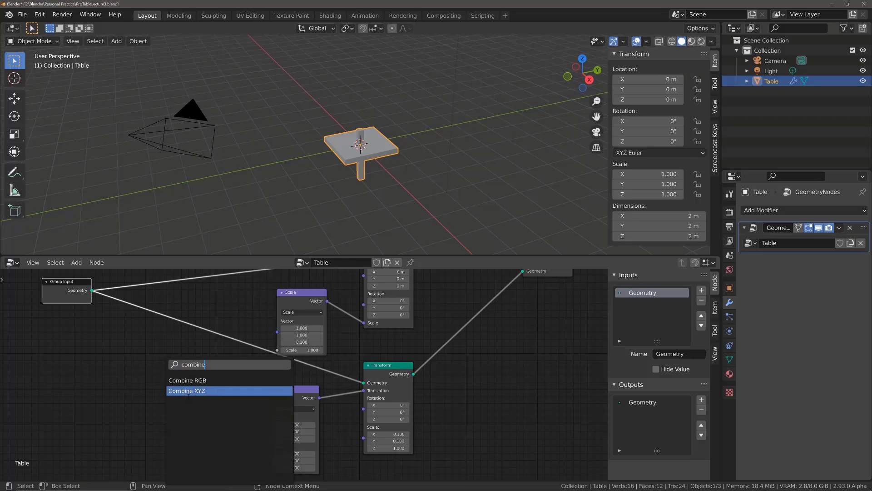
{"action": "left_click", "coordinate": [206, 390]}
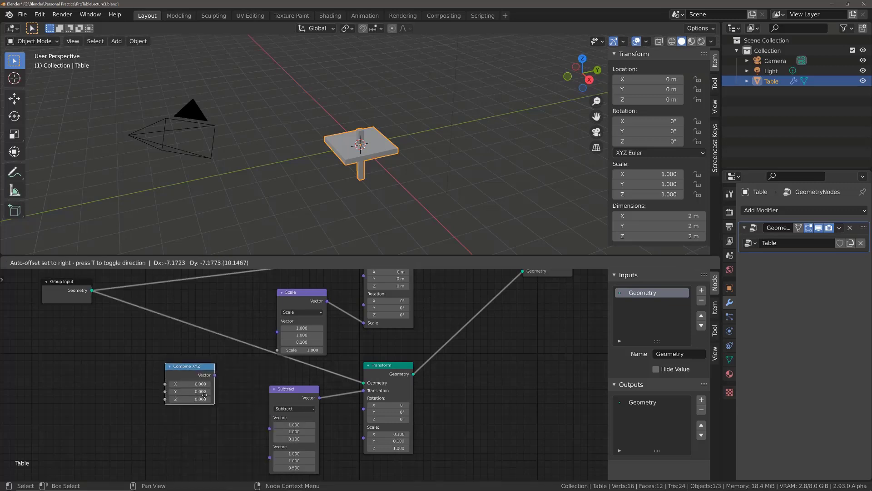
{"action": "left_click", "coordinate": [204, 382]}
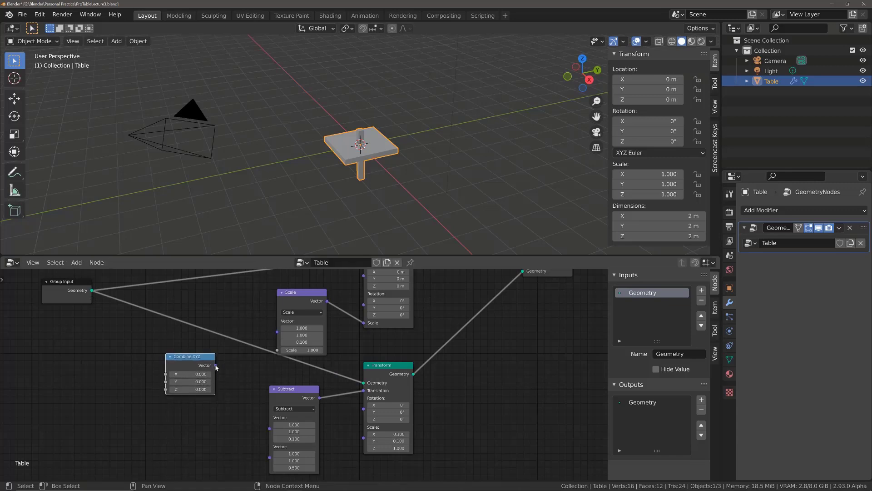
Link Combine XYZ's Vector output to the Scale node's vector and Subtract's first vector.
{"action": "left_click_drag", "start_coordinate": [216, 367], "coordinate": [283, 334]}
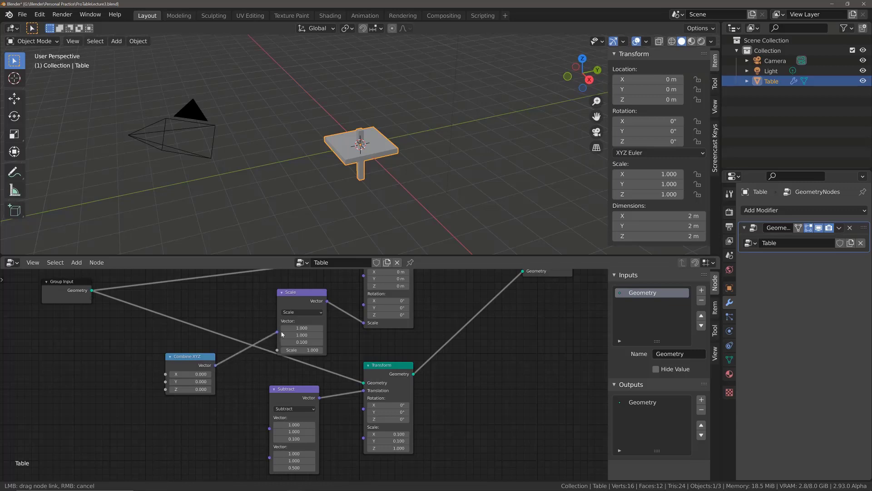
{"action": "left_click_drag", "start_coordinate": [282, 334], "coordinate": [282, 335]}
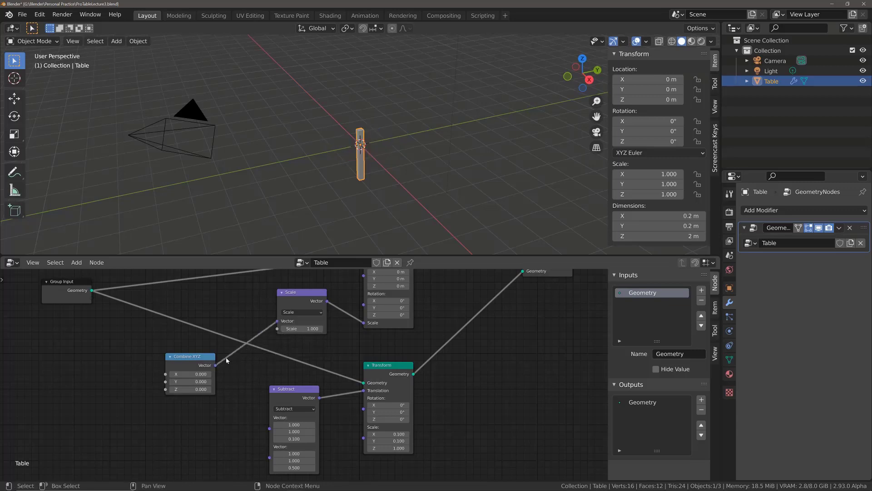
{"action": "left_click_drag", "start_coordinate": [216, 366], "coordinate": [269, 426]}
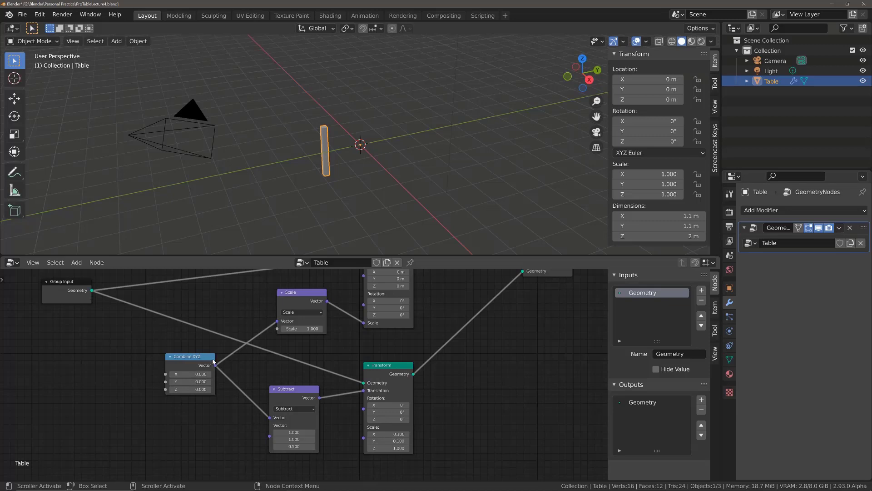
Rework the links, removing the stray Scale input link and restoring the Transform's Translation link.
{"action": "mouse_move", "coordinate": [216, 367]}
{"action": "left_mouse_down"}
{"action": "mouse_move", "coordinate": [355, 350]}
{"action": "mouse_move", "coordinate": [360, 390]}
{"action": "mouse_move", "coordinate": [221, 366]}
{"action": "left_mouse_up"}
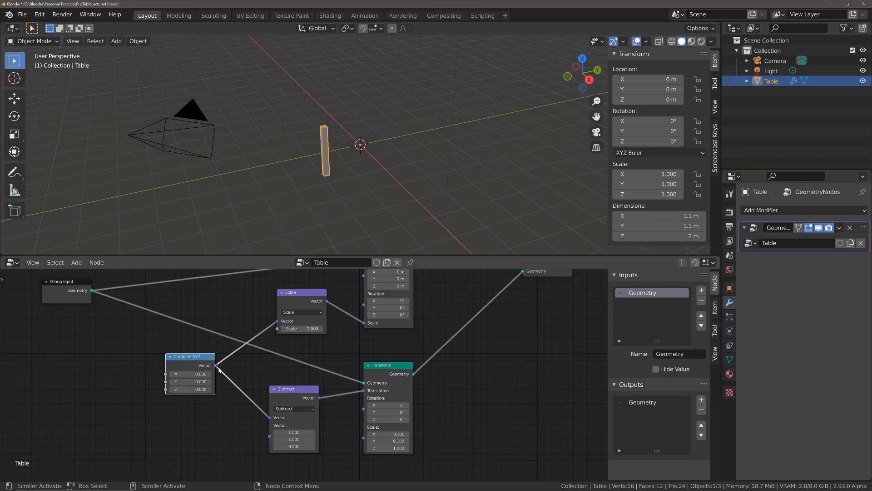
{"action": "left_click", "coordinate": [219, 366]}
{"action": "left_click_drag", "start_coordinate": [216, 365], "coordinate": [244, 363]}
{"action": "left_click_drag", "start_coordinate": [291, 350], "coordinate": [267, 336]}
{"action": "left_click_drag", "start_coordinate": [217, 365], "coordinate": [278, 328]}
{"action": "left_click_drag", "start_coordinate": [216, 366], "coordinate": [266, 389]}
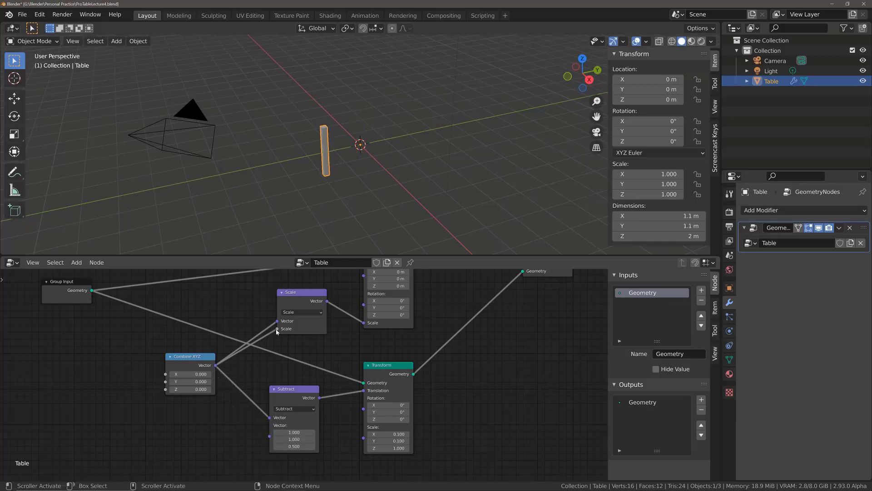
{"action": "left_click_drag", "start_coordinate": [277, 328], "coordinate": [263, 341]}
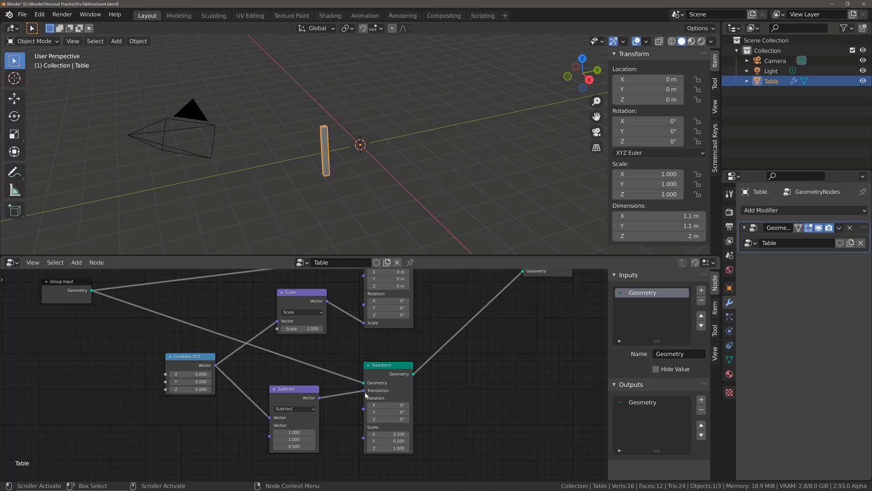
{"action": "mouse_move", "coordinate": [364, 392]}
{"action": "left_mouse_down"}
{"action": "mouse_move", "coordinate": [363, 399]}
{"action": "mouse_move", "coordinate": [318, 398]}
{"action": "mouse_move", "coordinate": [360, 393]}
{"action": "mouse_move", "coordinate": [350, 350]}
{"action": "mouse_move", "coordinate": [353, 399]}
{"action": "mouse_move", "coordinate": [363, 391]}
{"action": "left_mouse_up"}
{"action": "left_click_drag", "start_coordinate": [327, 301], "coordinate": [364, 391]}
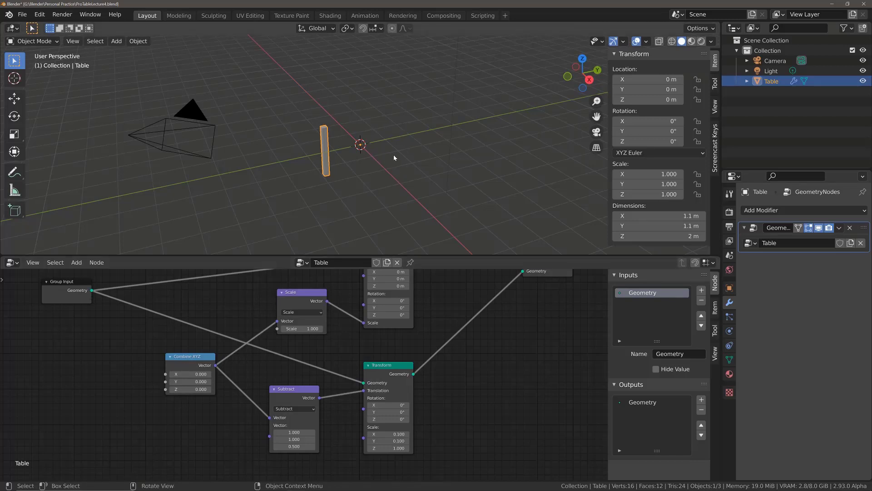
Enter 1, 1 and 0.1 into the Combine XYZ X, Y and Z fields.
{"action": "left_click", "coordinate": [189, 374]}
{"action": "type", "text": "1"}
{"action": "key", "text": "Return"}
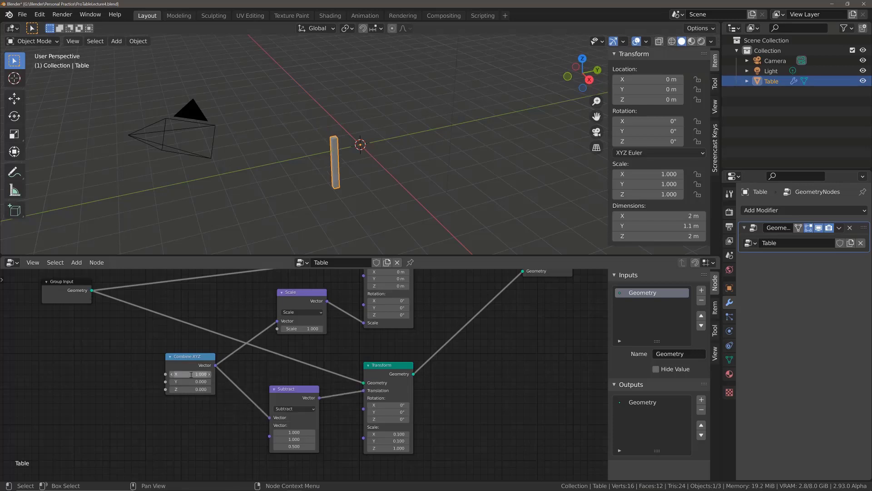
{"action": "left_click", "coordinate": [195, 382]}
{"action": "type", "text": "1"}
{"action": "key", "text": "Return"}
{"action": "left_click", "coordinate": [193, 389]}
{"action": "type", "text": "0"}
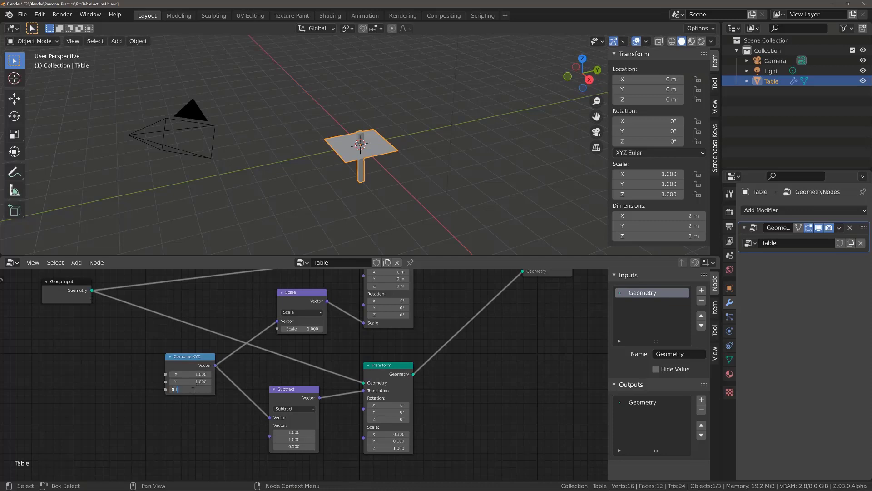
{"action": "key", "text": "Return"}
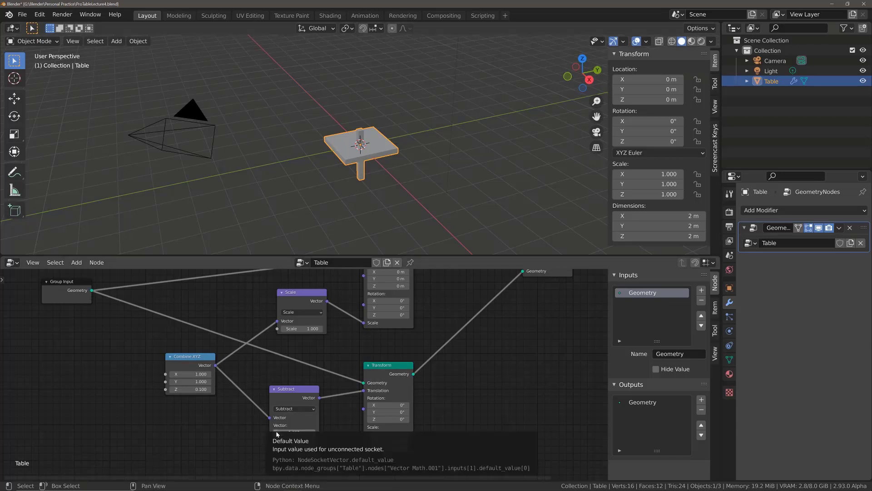
Set the Subtract node's second vector to 0.2, 0.2, 1.0.
{"action": "left_click_drag", "start_coordinate": [276, 433], "coordinate": [296, 434]}
{"action": "scroll", "coordinate": [298, 433], "scroll_direction": "up", "scroll_amount": 3}
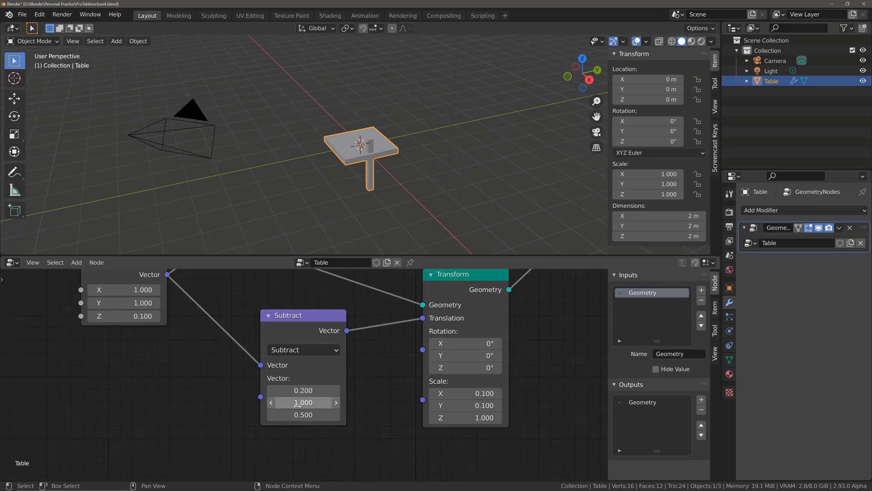
{"action": "left_click_drag", "start_coordinate": [307, 402], "coordinate": [274, 408]}
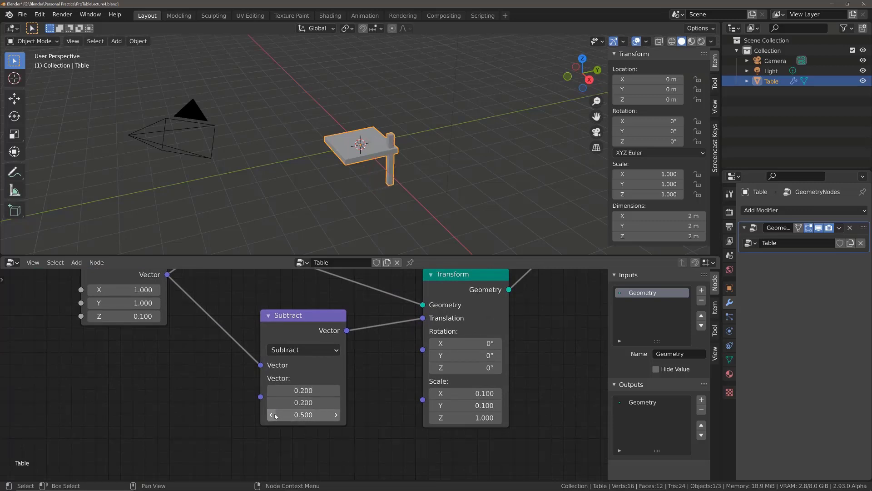
{"action": "left_click", "coordinate": [335, 414]}
{"action": "left_click", "coordinate": [335, 414]}
{"action": "left_click", "coordinate": [336, 414]}
{"action": "left_click", "coordinate": [336, 415]}
{"action": "left_click", "coordinate": [336, 415]}
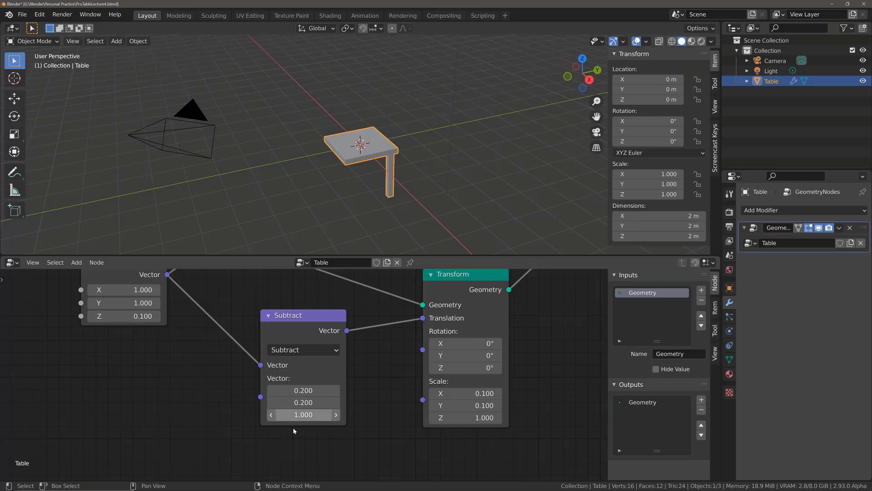
Orbit the viewport to a low side view of the table with its corner leg.
{"action": "middle_click_drag", "start_coordinate": [350, 196], "coordinate": [369, 116]}
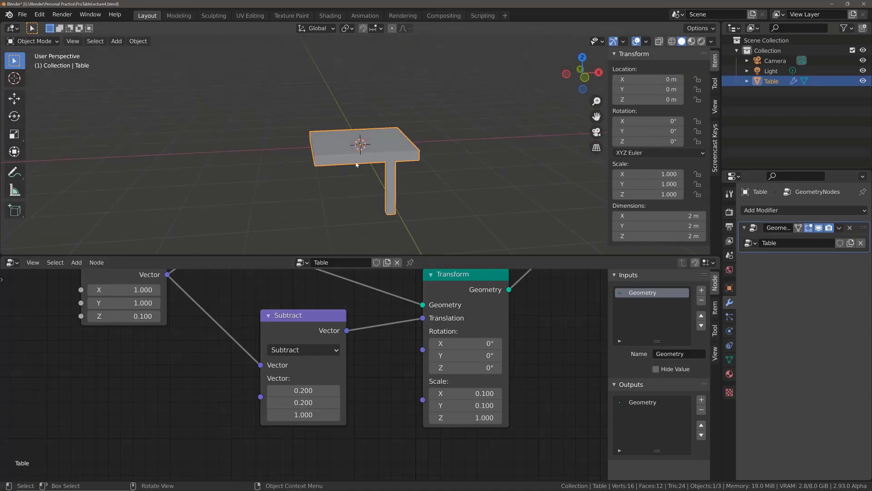
{"action": "middle_click_drag", "start_coordinate": [387, 200], "coordinate": [389, 169]}
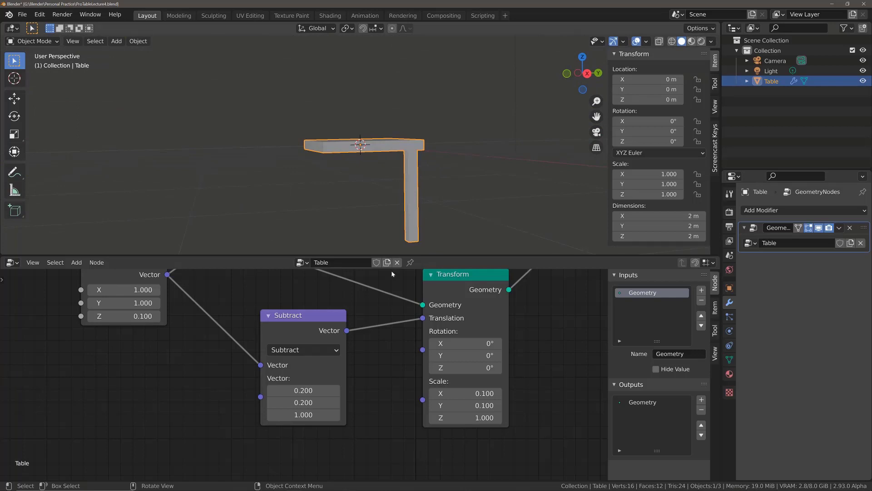
{"action": "scroll", "coordinate": [351, 385], "scroll_direction": "down", "scroll_amount": 4}
{"action": "scroll", "coordinate": [352, 365], "scroll_direction": "down", "scroll_amount": 1}
{"action": "middle_click_drag", "start_coordinate": [352, 365], "coordinate": [322, 408]}
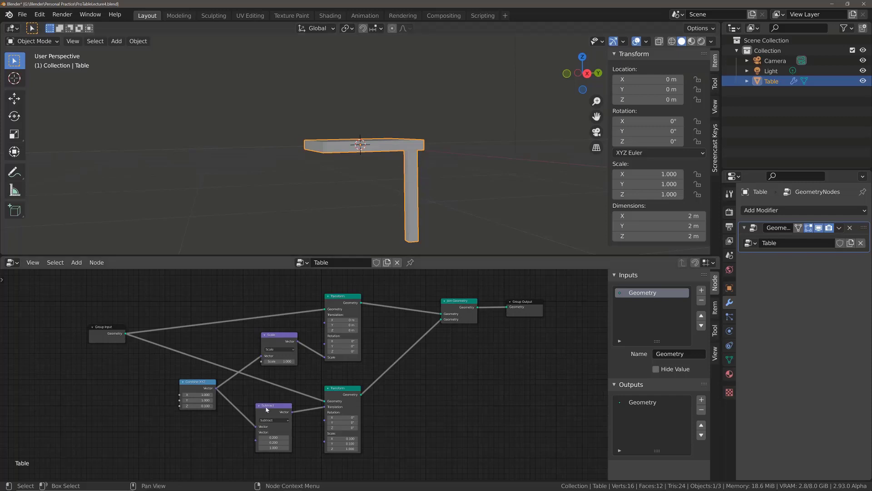
{"action": "scroll", "coordinate": [269, 352], "scroll_direction": "up", "scroll_amount": 4}
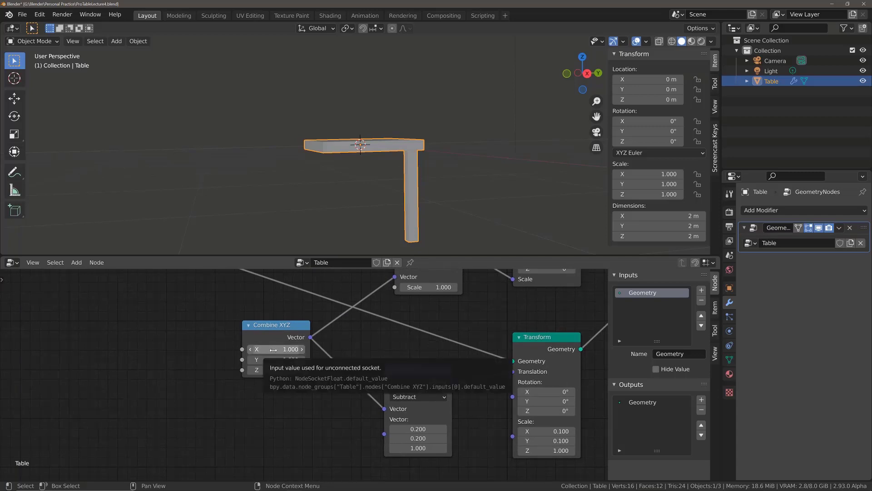
{"action": "mouse_move", "coordinate": [277, 349]}
{"action": "left_mouse_down"}
{"action": "mouse_move", "coordinate": [346, 349]}
{"action": "mouse_move", "coordinate": [277, 349]}
{"action": "left_mouse_up"}
{"action": "middle_click_drag", "start_coordinate": [331, 223], "coordinate": [393, 231]}
{"action": "mouse_move", "coordinate": [277, 349]}
{"action": "left_mouse_down"}
{"action": "mouse_move", "coordinate": [309, 349]}
{"action": "mouse_move", "coordinate": [250, 349]}
{"action": "mouse_move", "coordinate": [343, 349]}
{"action": "mouse_move", "coordinate": [278, 349]}
{"action": "left_mouse_up"}
{"action": "middle_click_drag", "start_coordinate": [425, 172], "coordinate": [434, 179]}
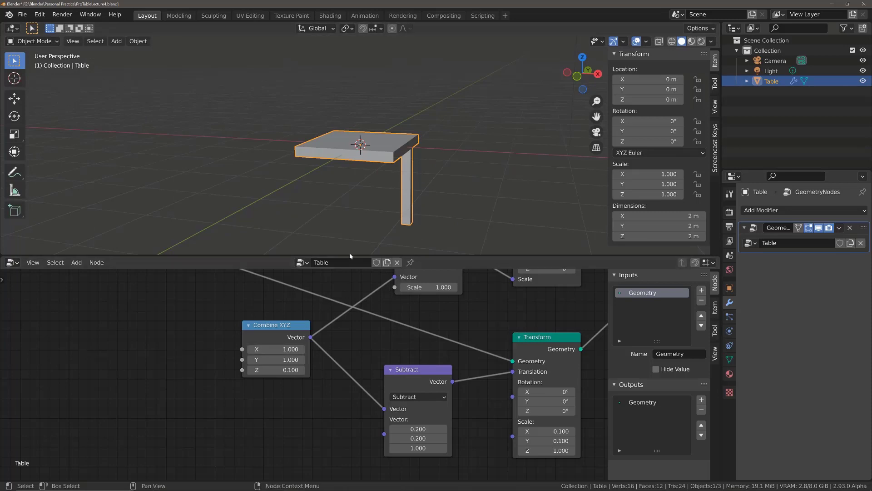
{"action": "scroll", "coordinate": [352, 245], "scroll_direction": "down", "scroll_amount": 4}
{"action": "mouse_move", "coordinate": [284, 349]}
{"action": "left_mouse_down"}
{"action": "mouse_move", "coordinate": [333, 349]}
{"action": "mouse_move", "coordinate": [280, 349]}
{"action": "left_mouse_up"}
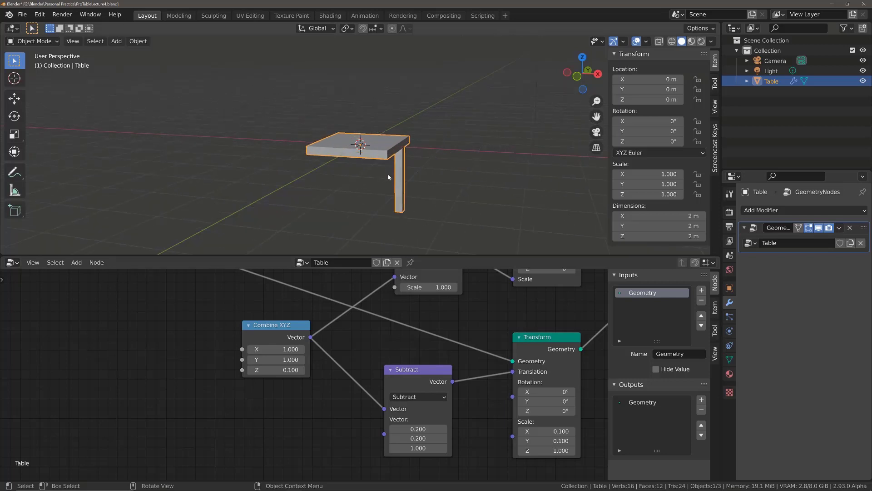
{"action": "scroll", "coordinate": [384, 177], "scroll_direction": "down", "scroll_amount": 4}
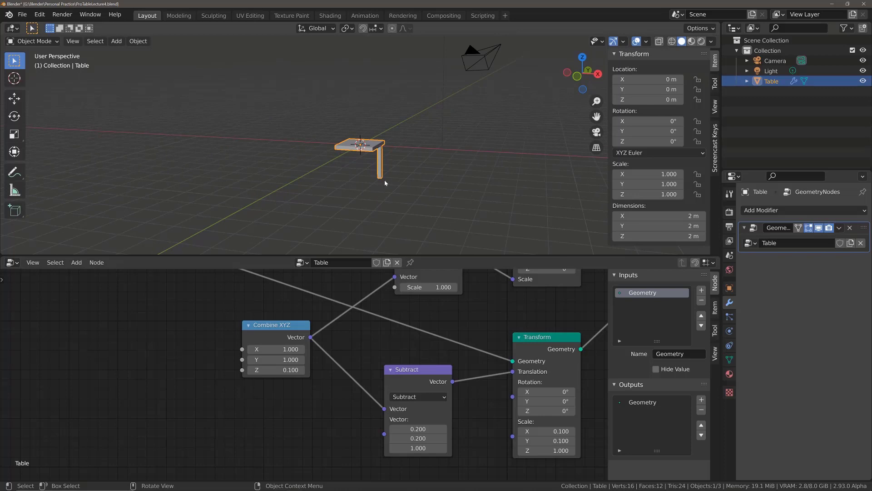
{"action": "key", "text": "s"}
{"action": "key", "text": "x"}
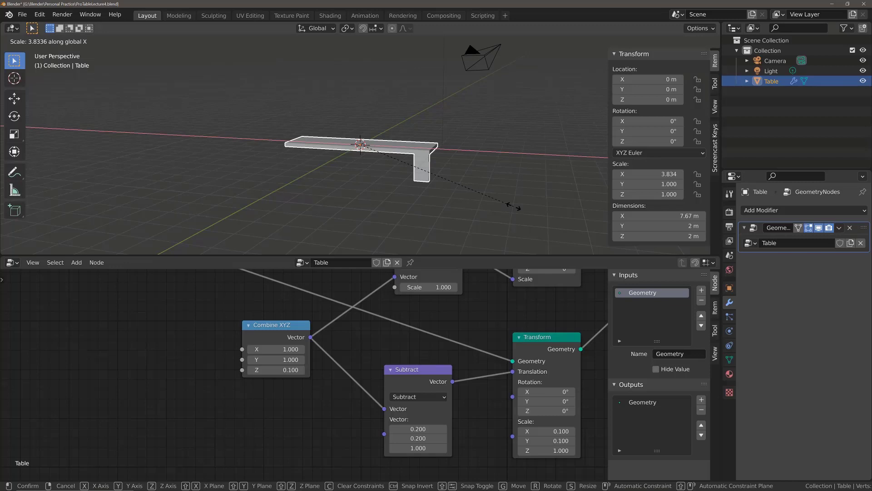
{"action": "key", "text": "Escape"}
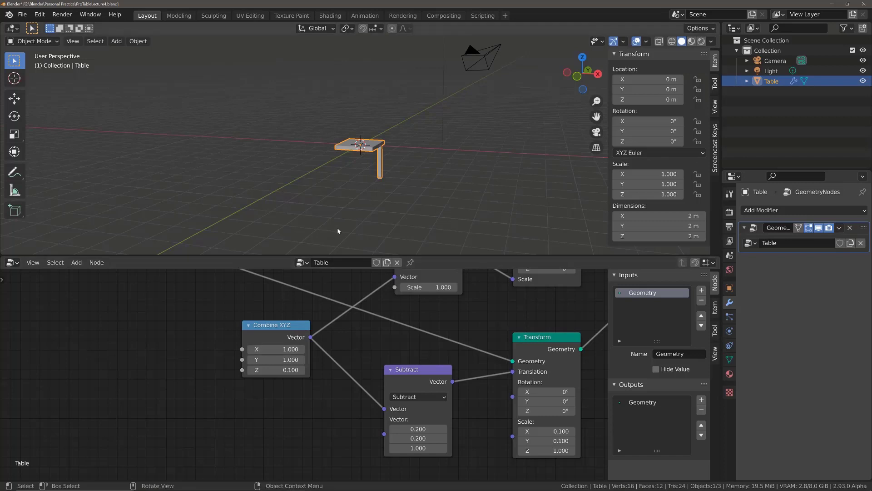
{"action": "scroll", "coordinate": [340, 221], "scroll_direction": "up", "scroll_amount": 3}
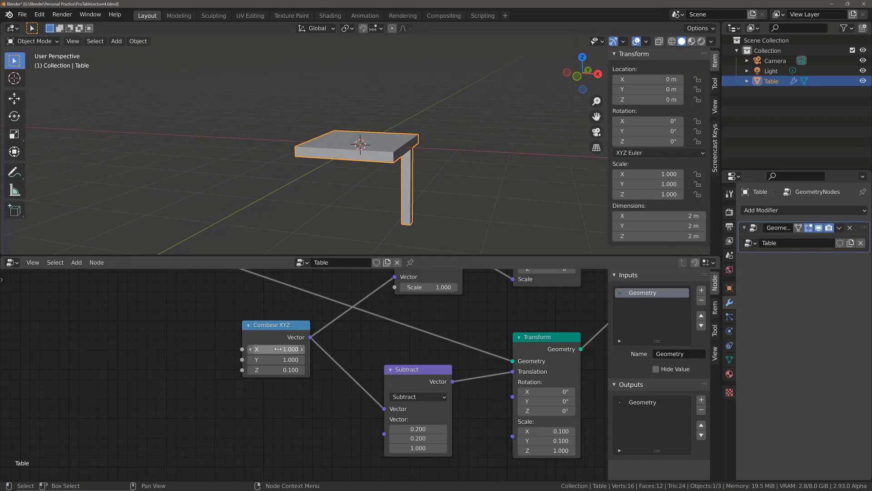
{"action": "left_click_drag", "start_coordinate": [283, 349], "coordinate": [345, 349]}
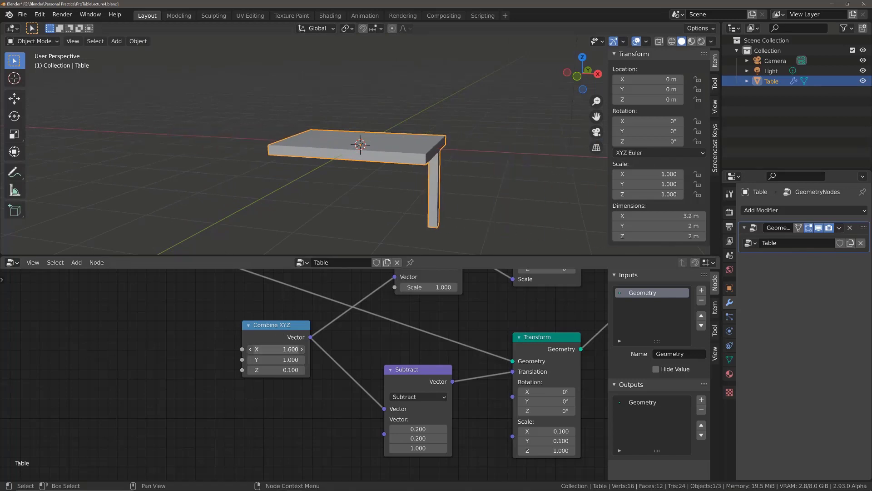
{"action": "left_click_drag", "start_coordinate": [277, 349], "coordinate": [255, 349]}
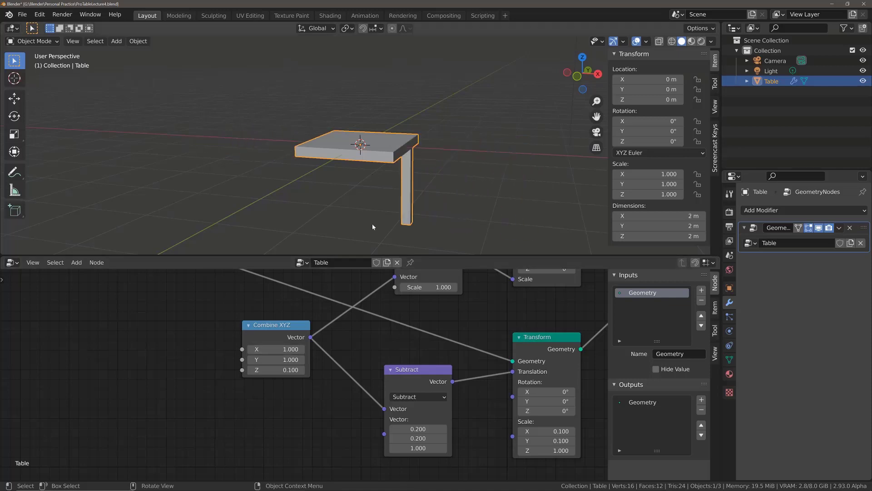